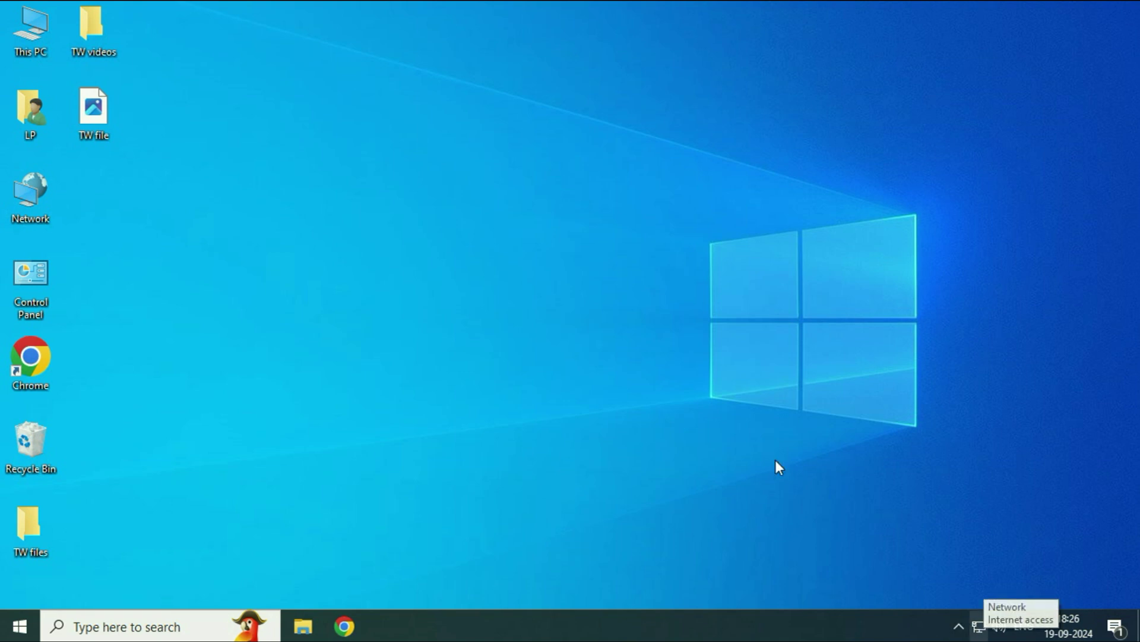
Step: Check the internet connection by loading google.com in Chrome, and close the browser
left_click(357, 627)
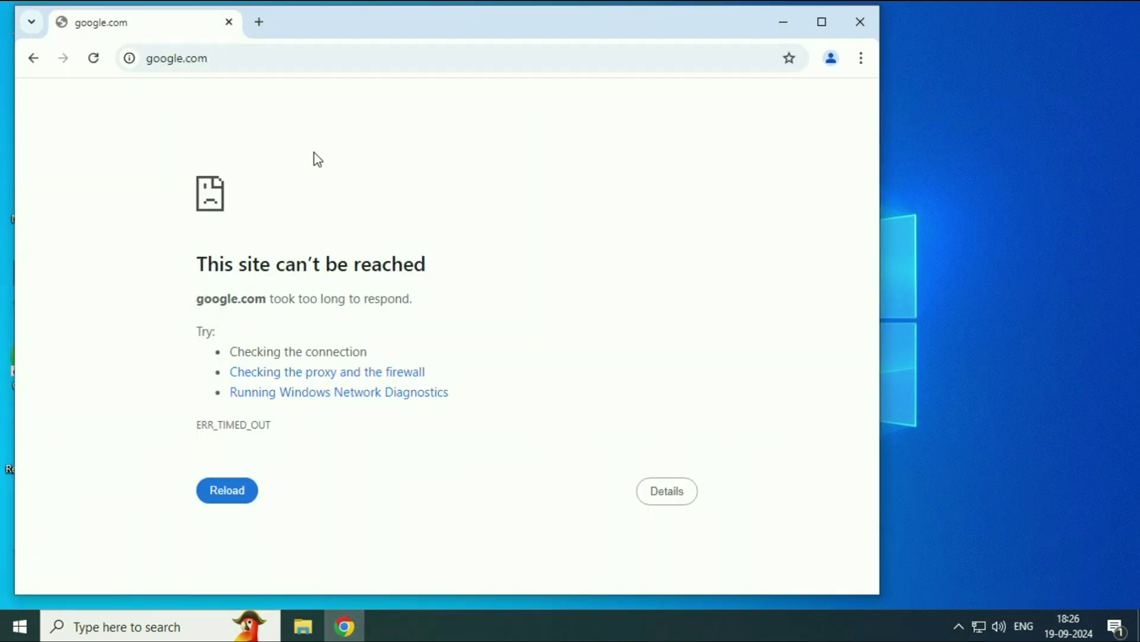
left_click(387, 58)
key("Return")
left_click(851, 24)
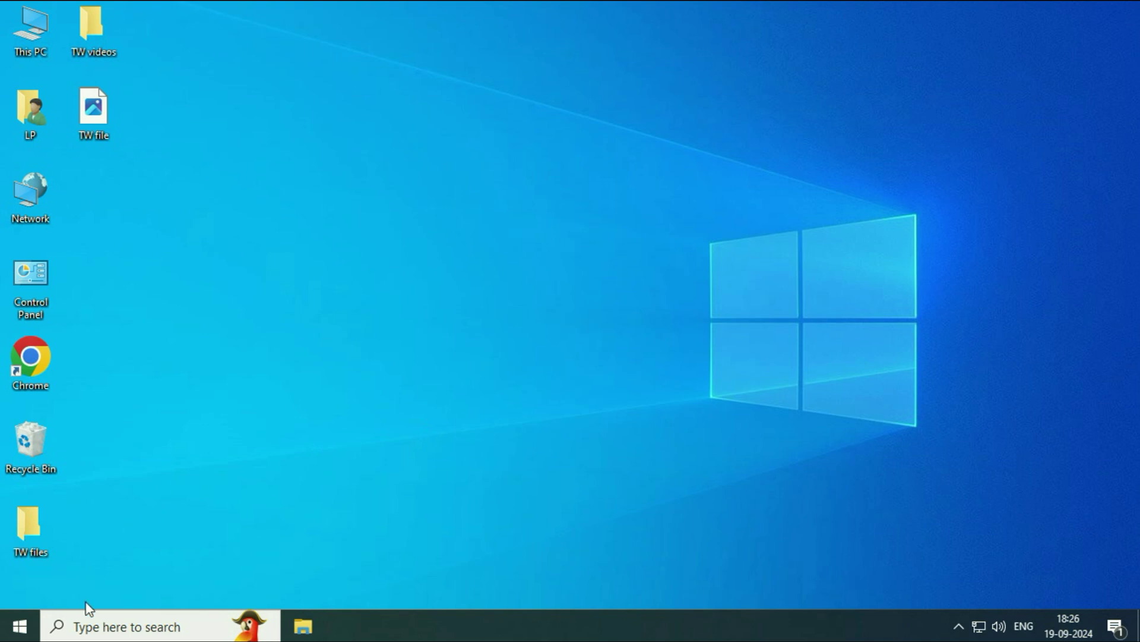
Step: Launch the Internet Connections troubleshooter from the additional troubleshooters in Settings, and cancel it at the issue selection
left_click(89, 626)
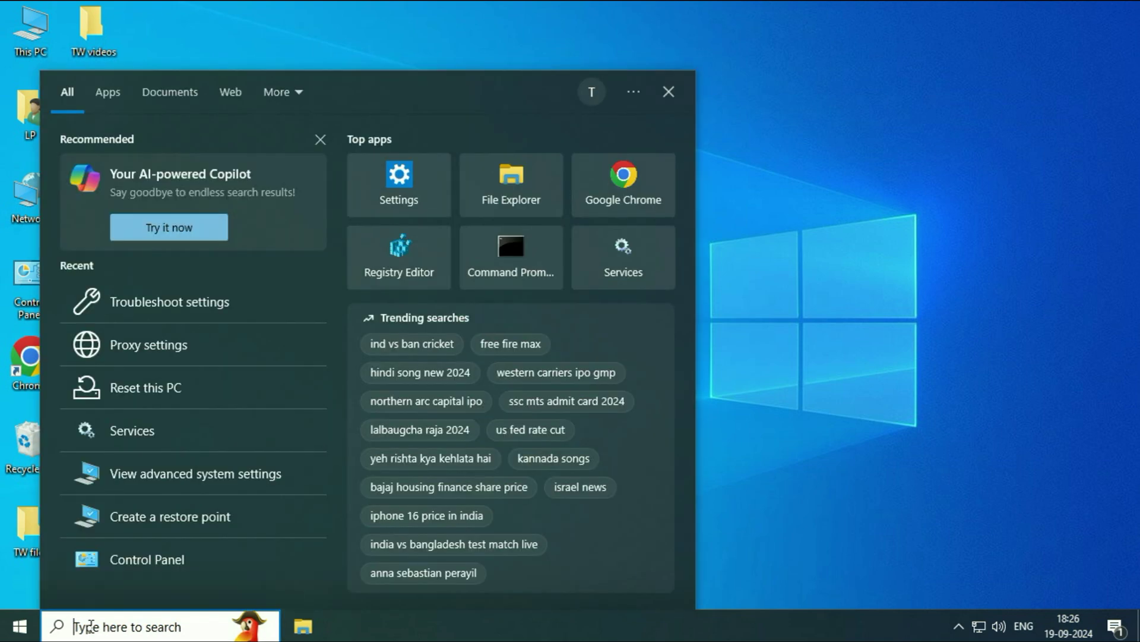
type("tr")
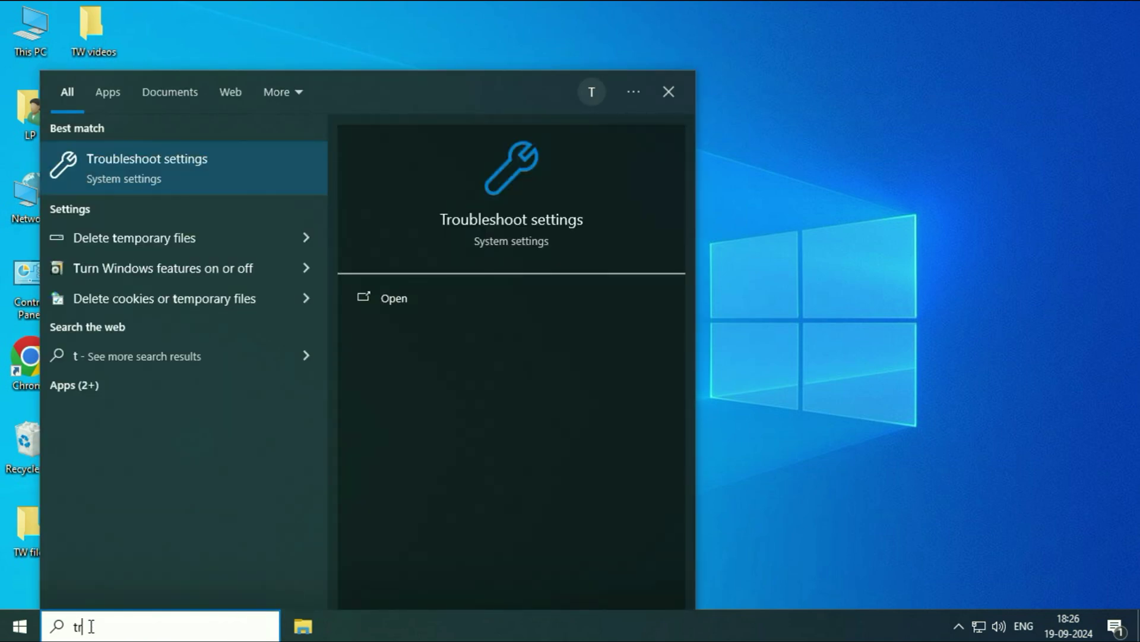
left_click(171, 179)
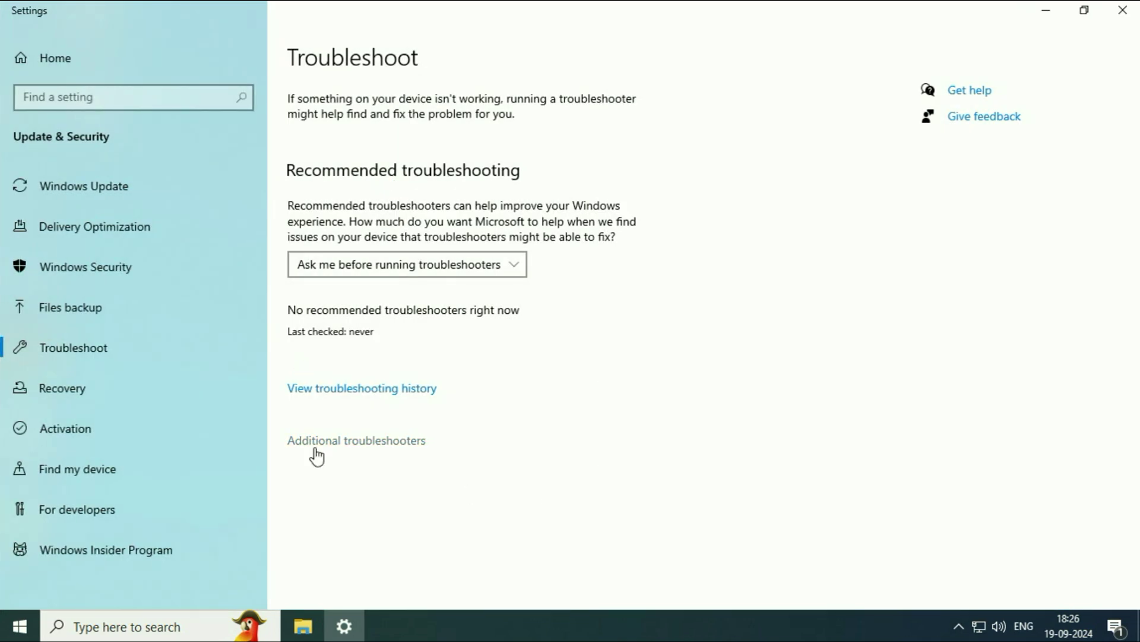
left_click(397, 446)
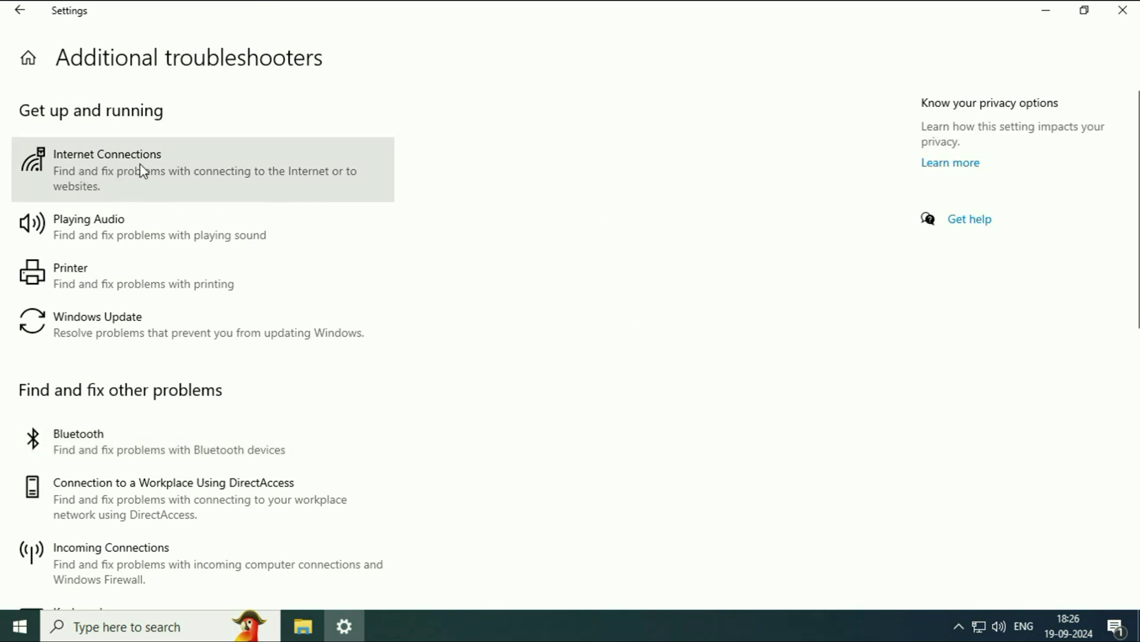
left_click(99, 167)
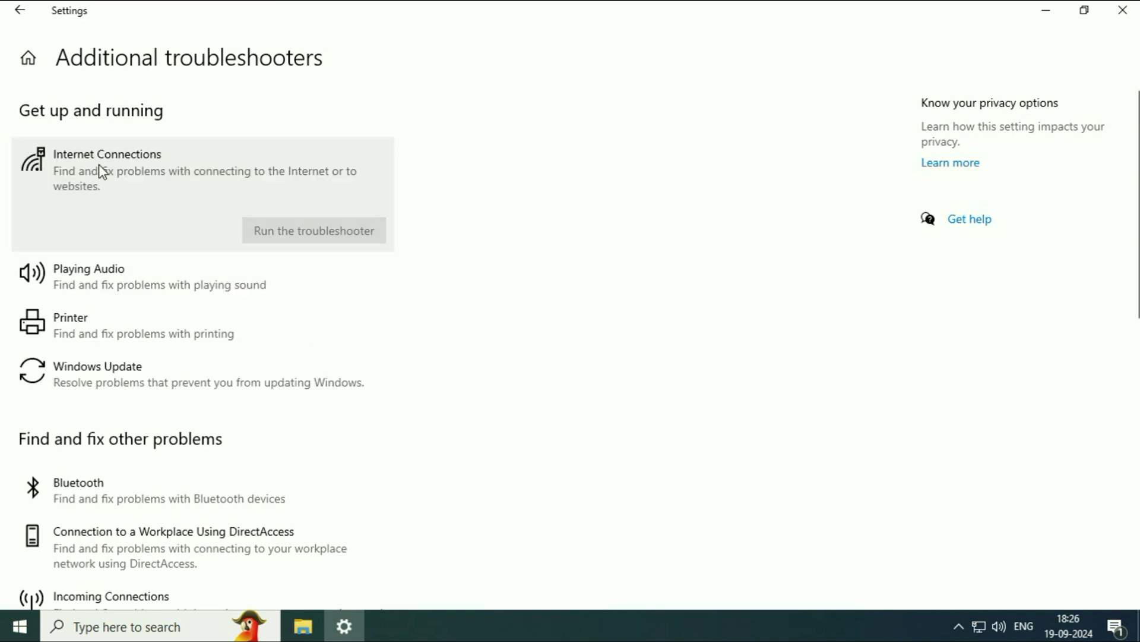
left_click(304, 238)
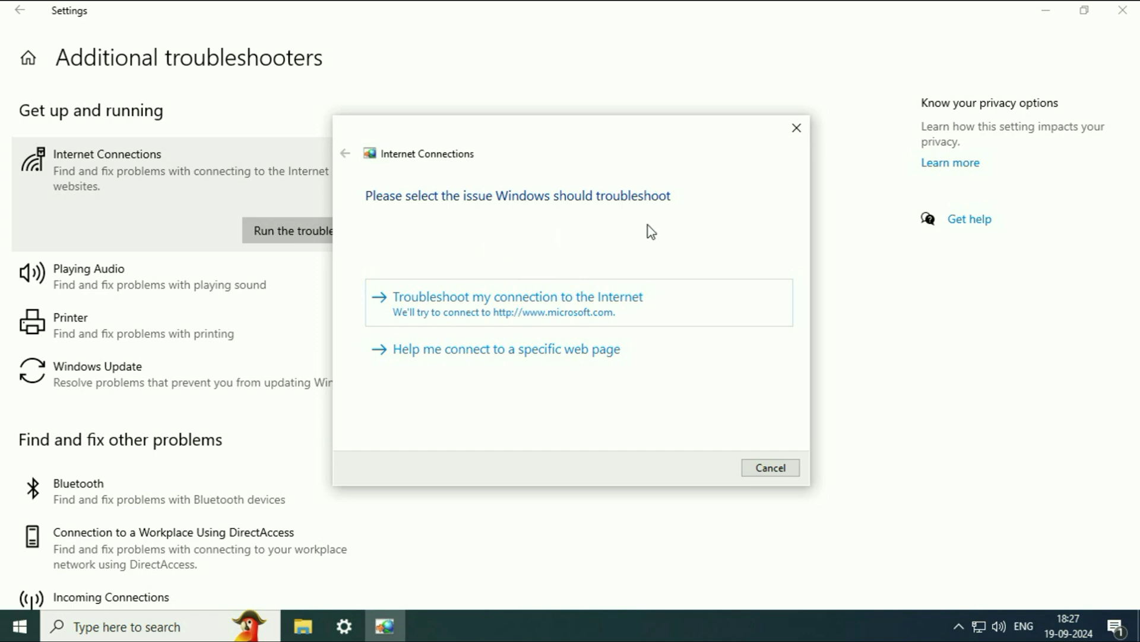
left_click(771, 468)
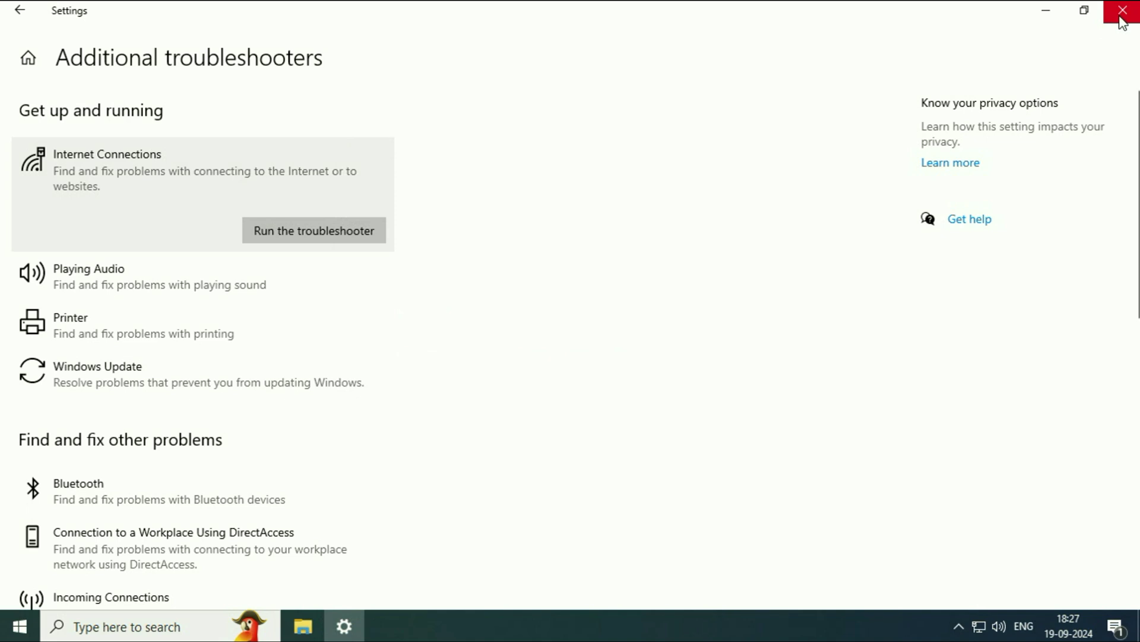
left_click(1123, 12)
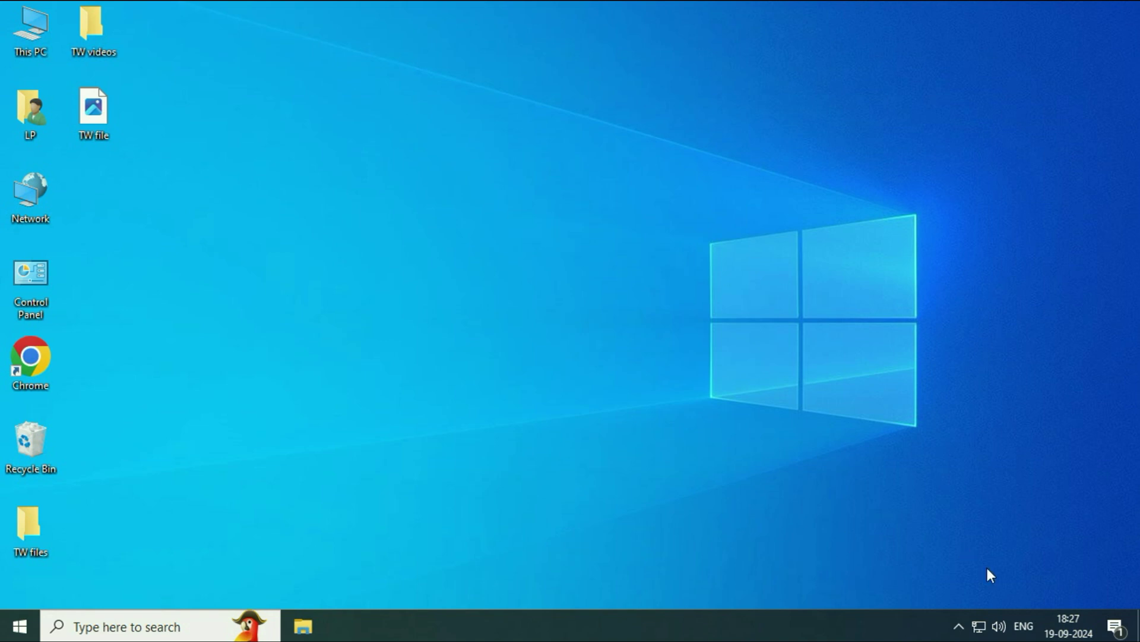
Step: Open the Internet Protocol Version 4 (TCP/IPv4) properties of the Ethernet0 adapter from the Network & Internet adapter options
right_click(980, 624)
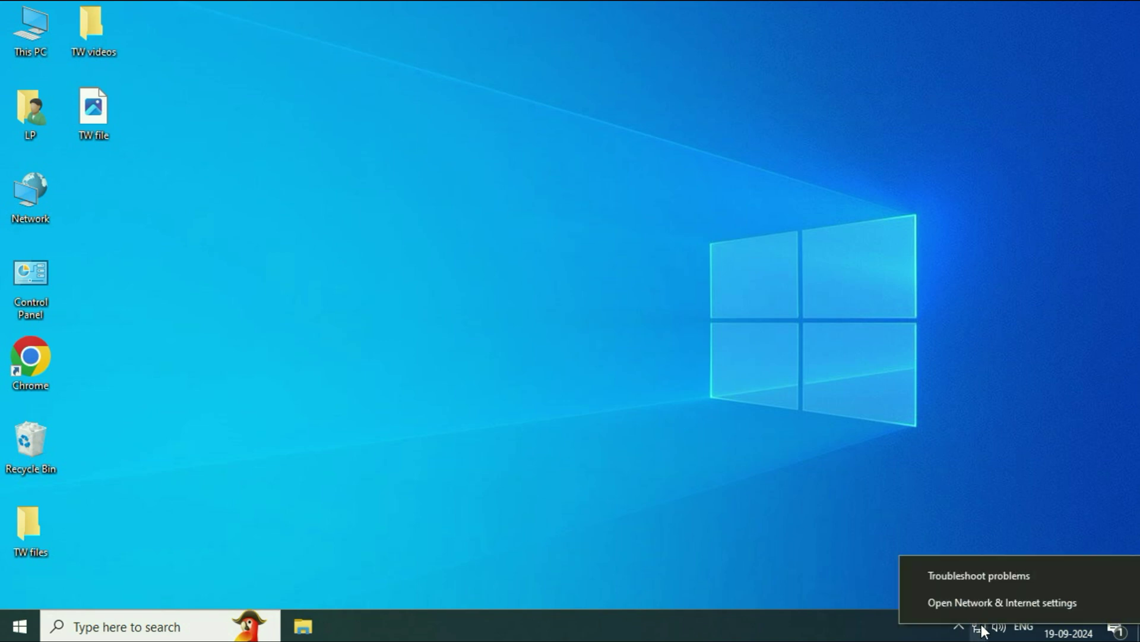
left_click(944, 603)
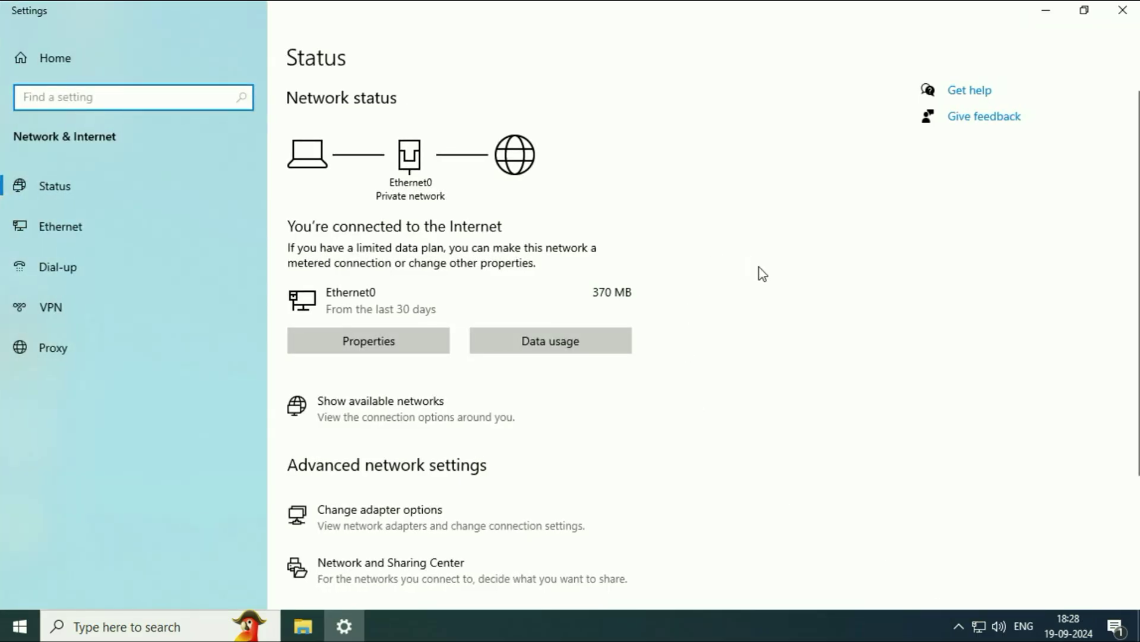
scroll(760, 270, "down", 3)
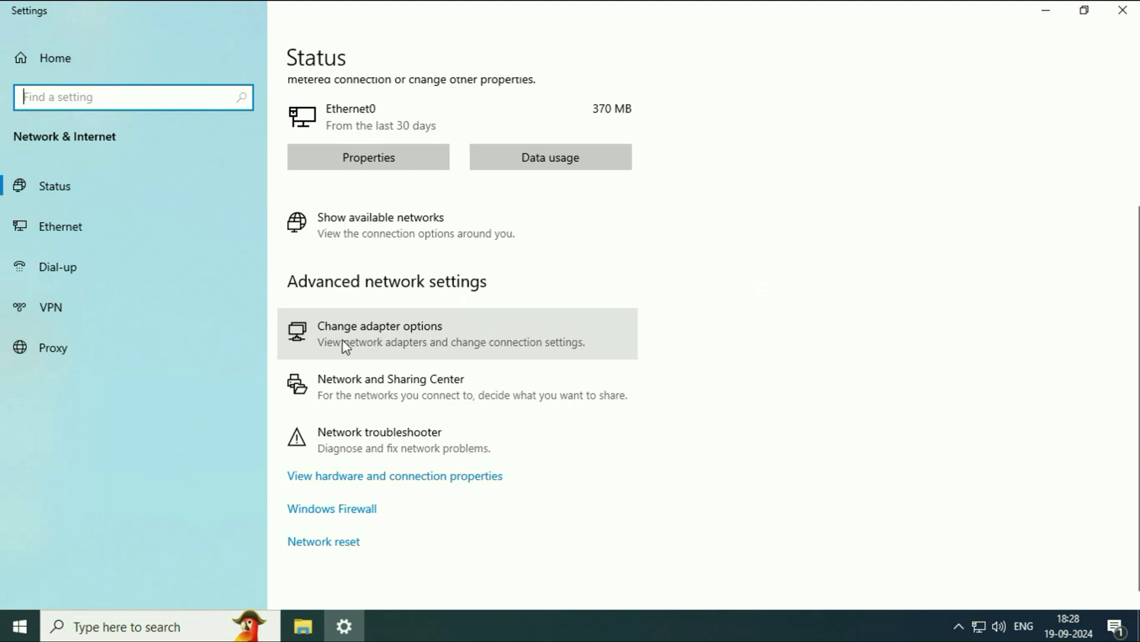
left_click(399, 341)
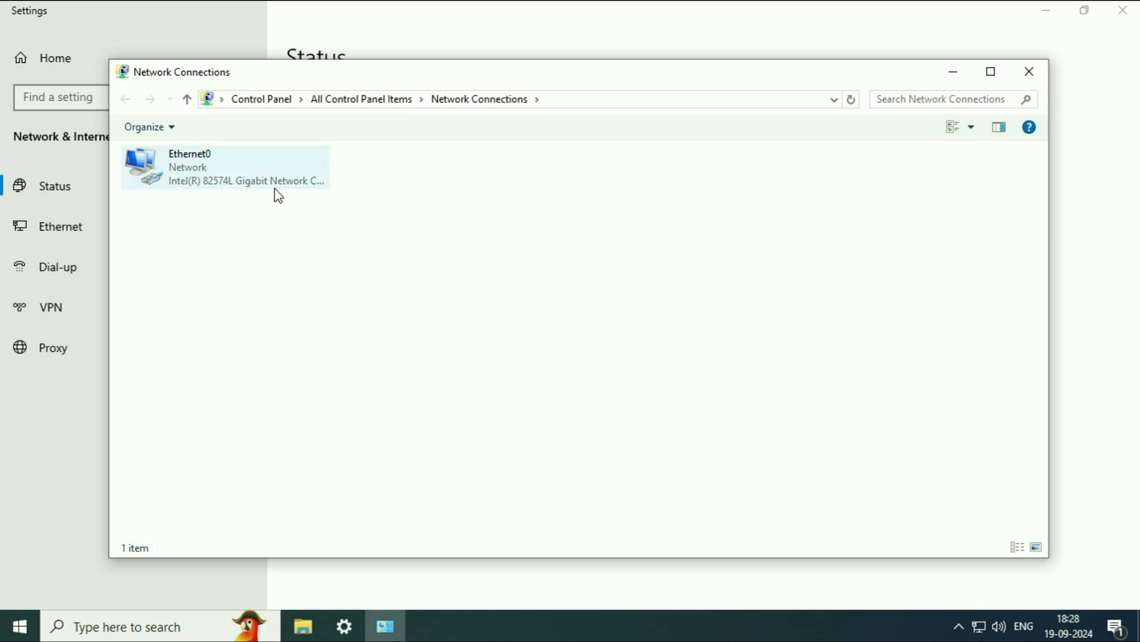
right_click(197, 168)
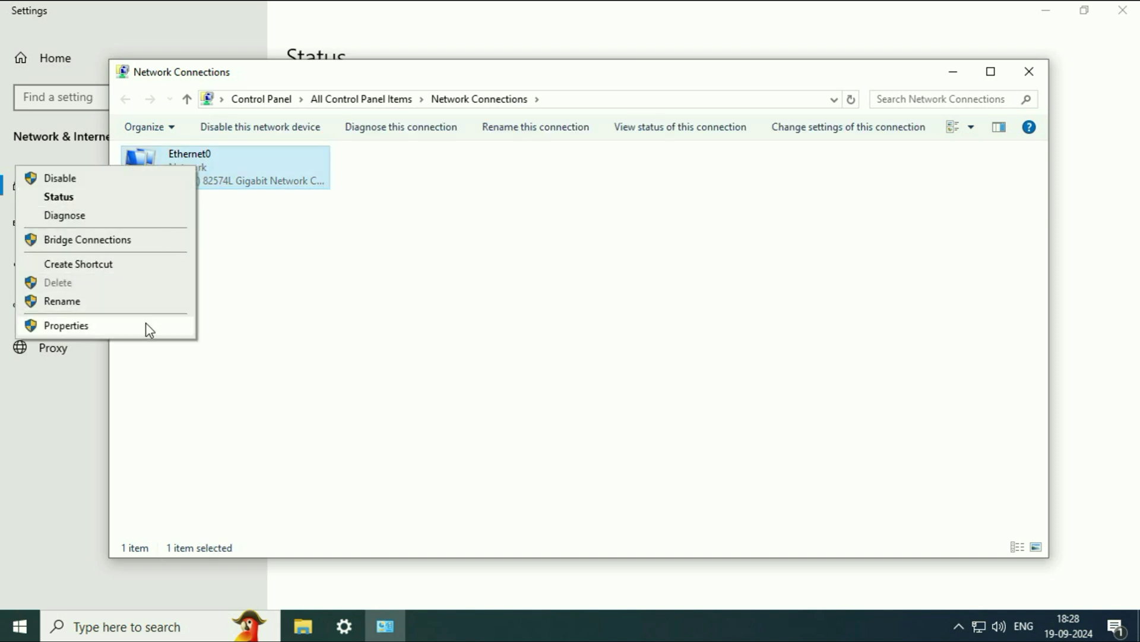
left_click(147, 326)
left_click_drag(288, 154, 540, 118)
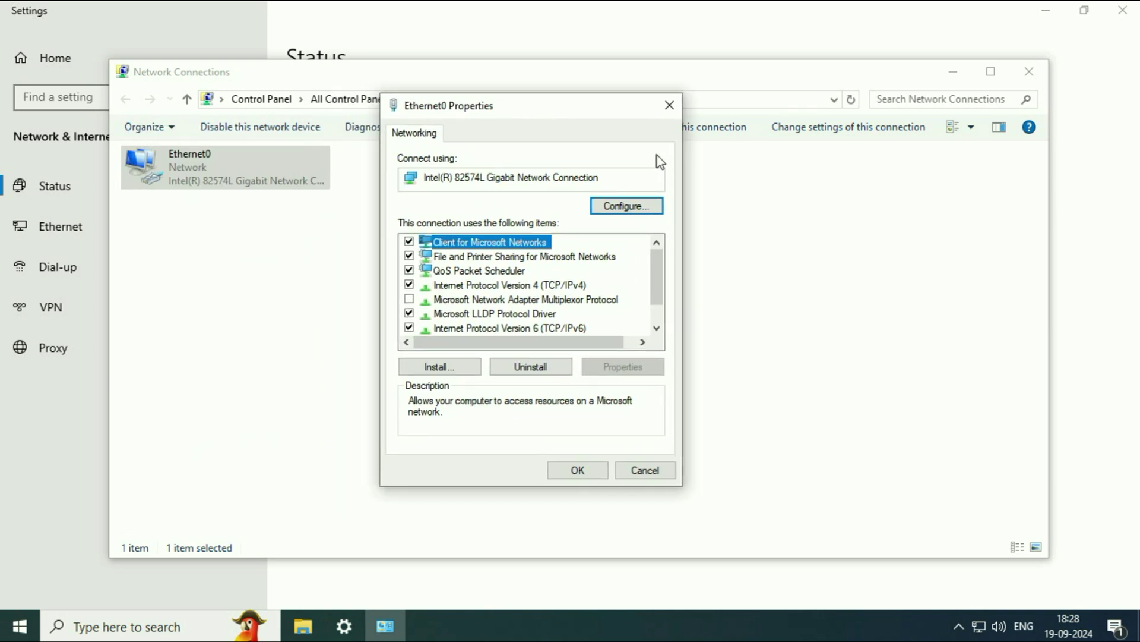
left_click(477, 287)
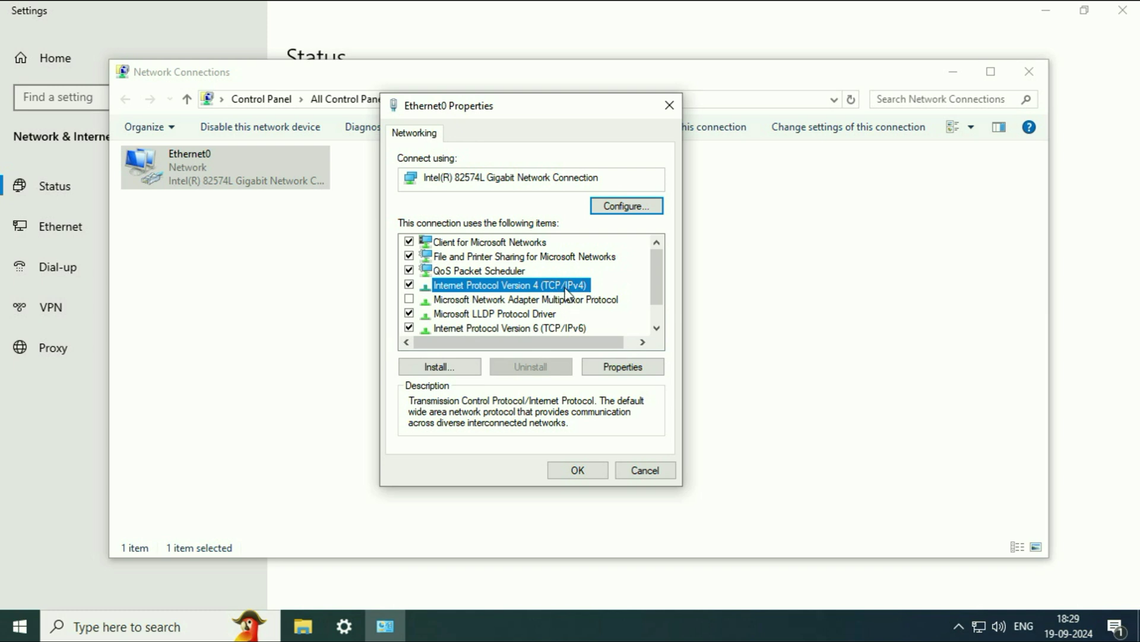
left_click(622, 367)
left_click_drag(593, 174, 538, 104)
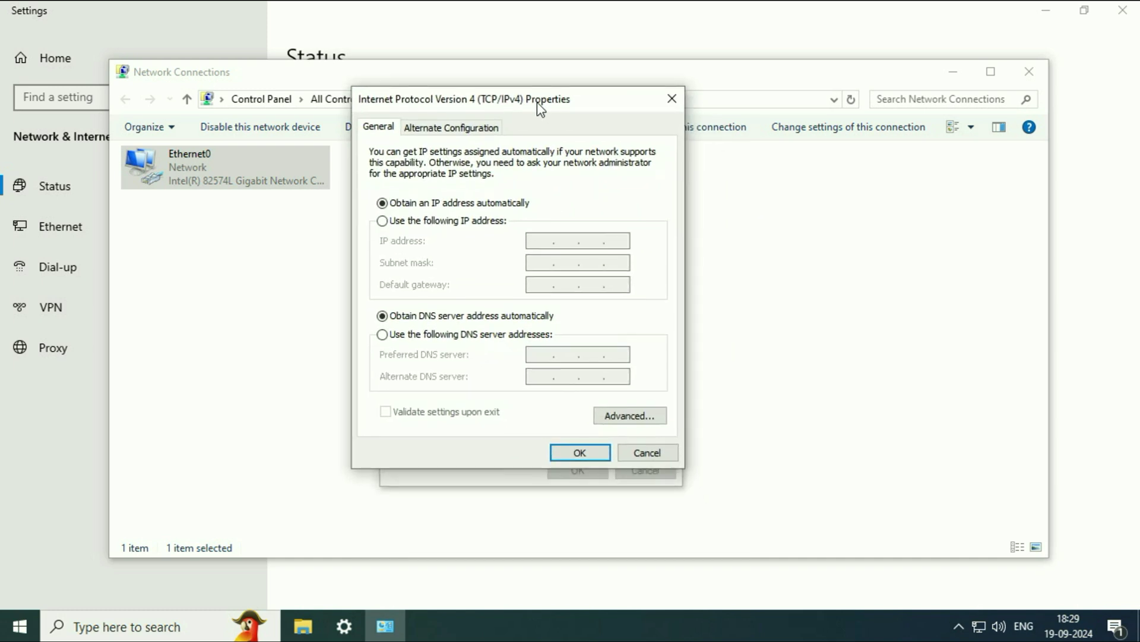
Step: Set the preferred DNS server to 8.8.8.8 and the alternate to 8.8.4.4, apply them and close the network windows
left_click(382, 335)
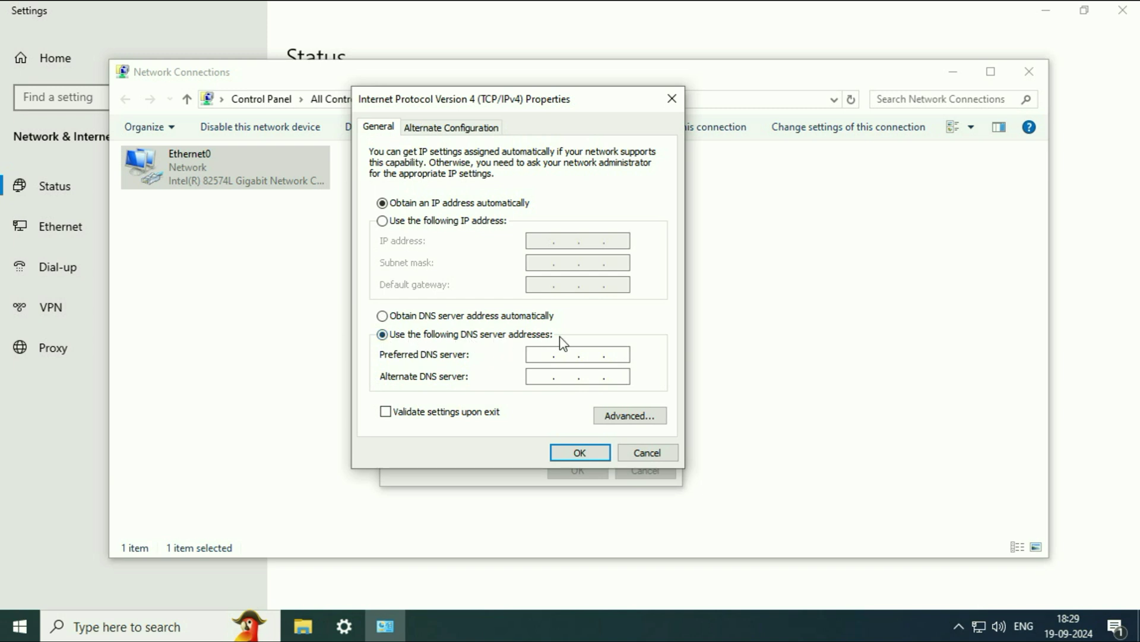
left_click(538, 351)
type("8.8.8.8")
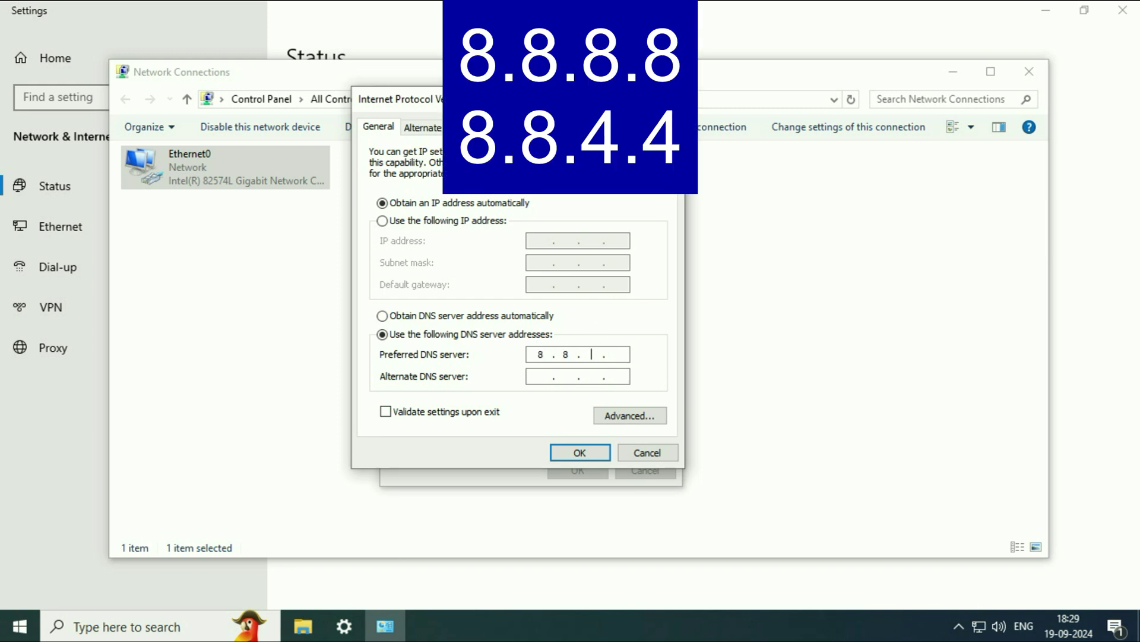
left_click(541, 376)
type("8.8.4.4")
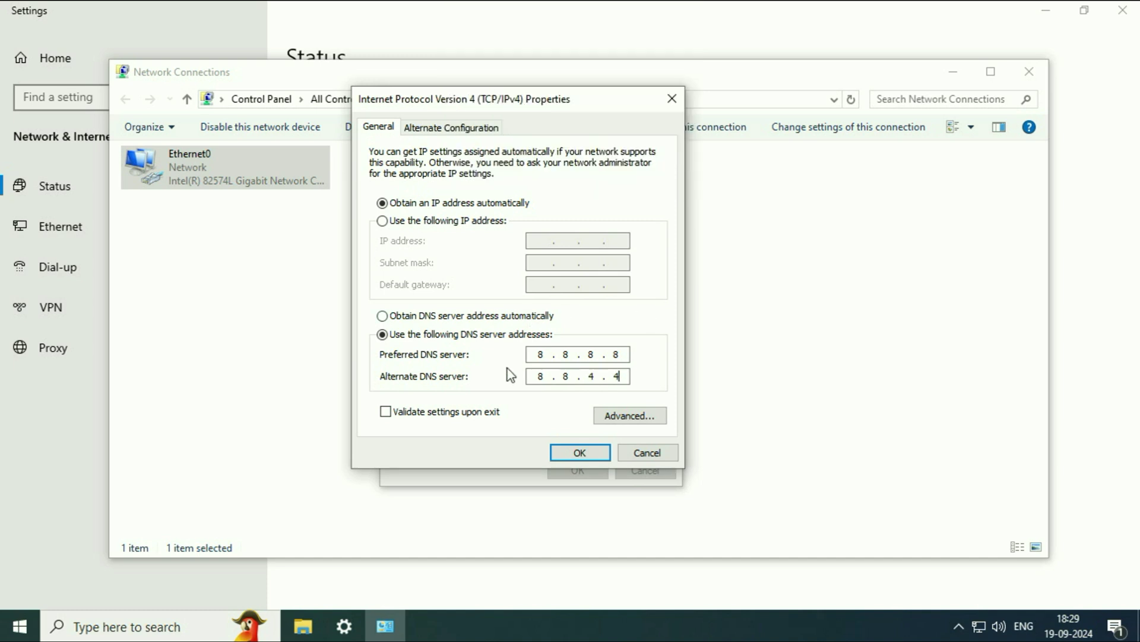
left_click(580, 452)
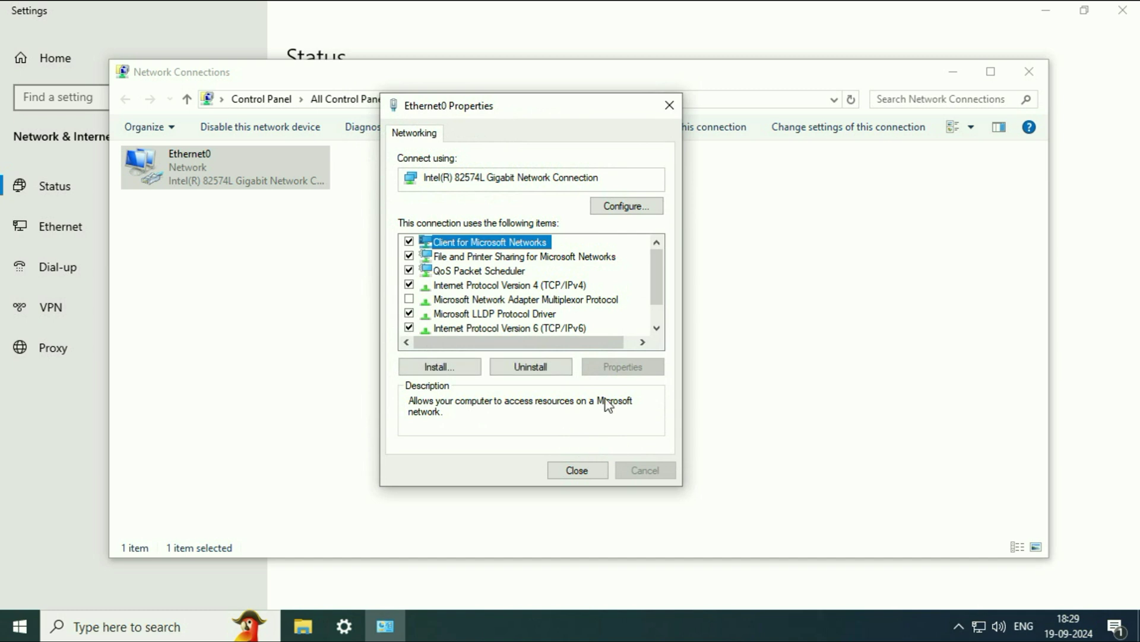
left_click(583, 470)
left_click(1029, 71)
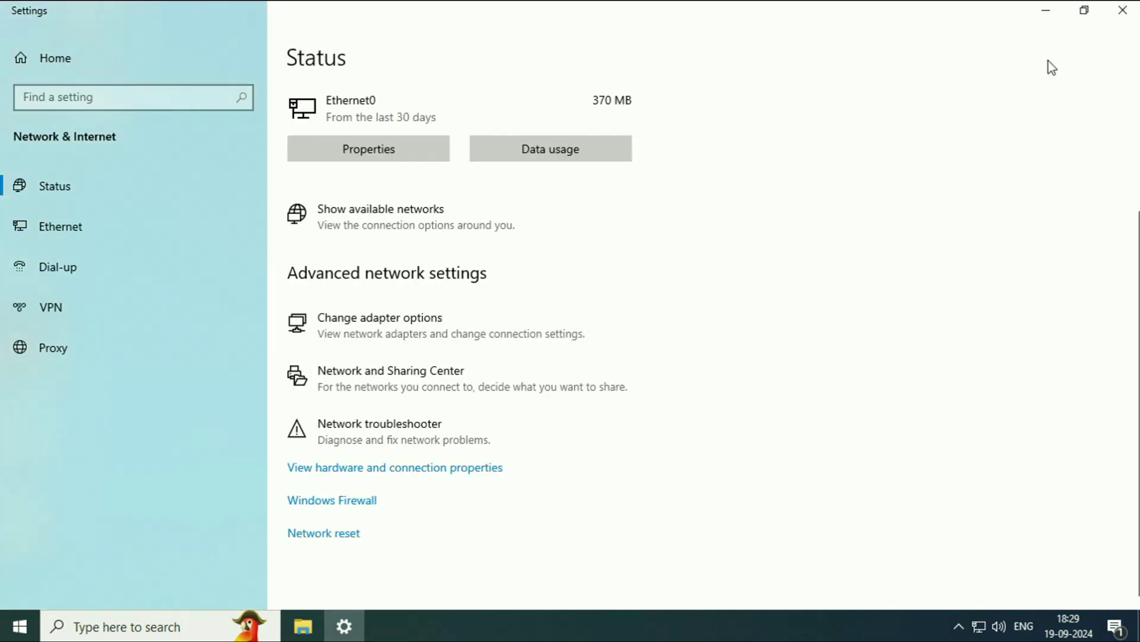
left_click(1123, 10)
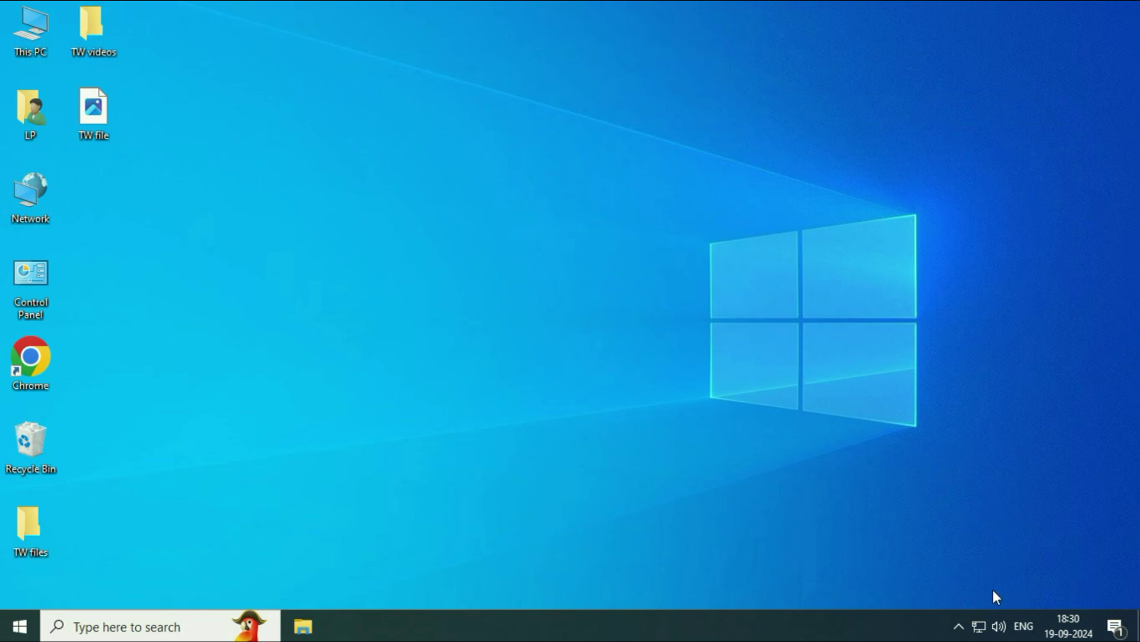
Step: Open the Network reset page from the Network & Internet status settings, and leave it without resetting
right_click(981, 625)
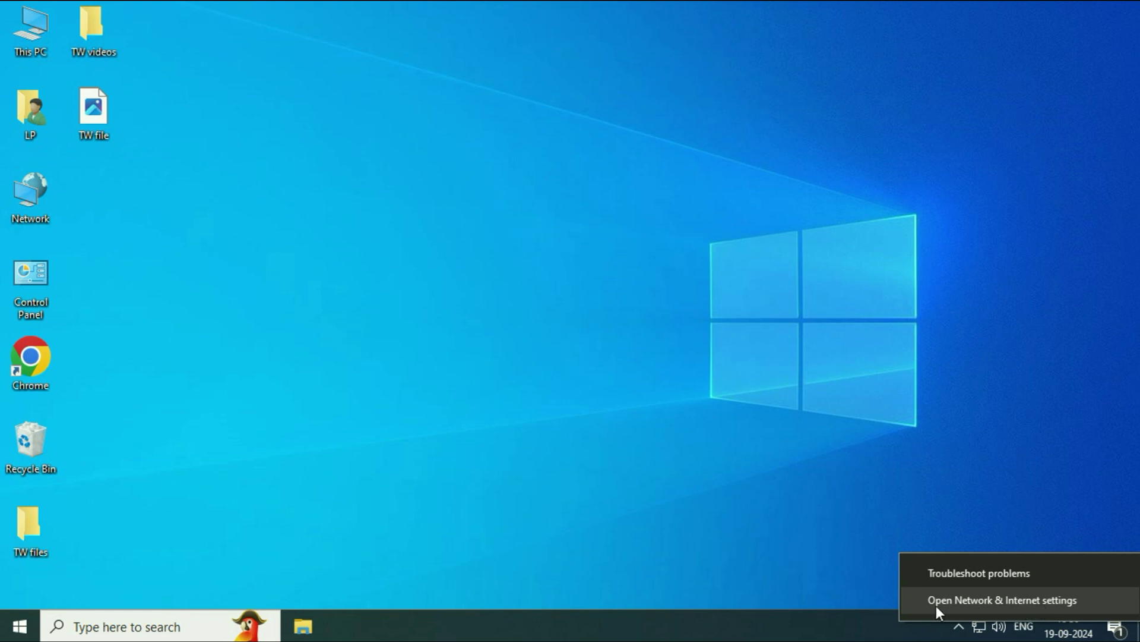
left_click(1023, 600)
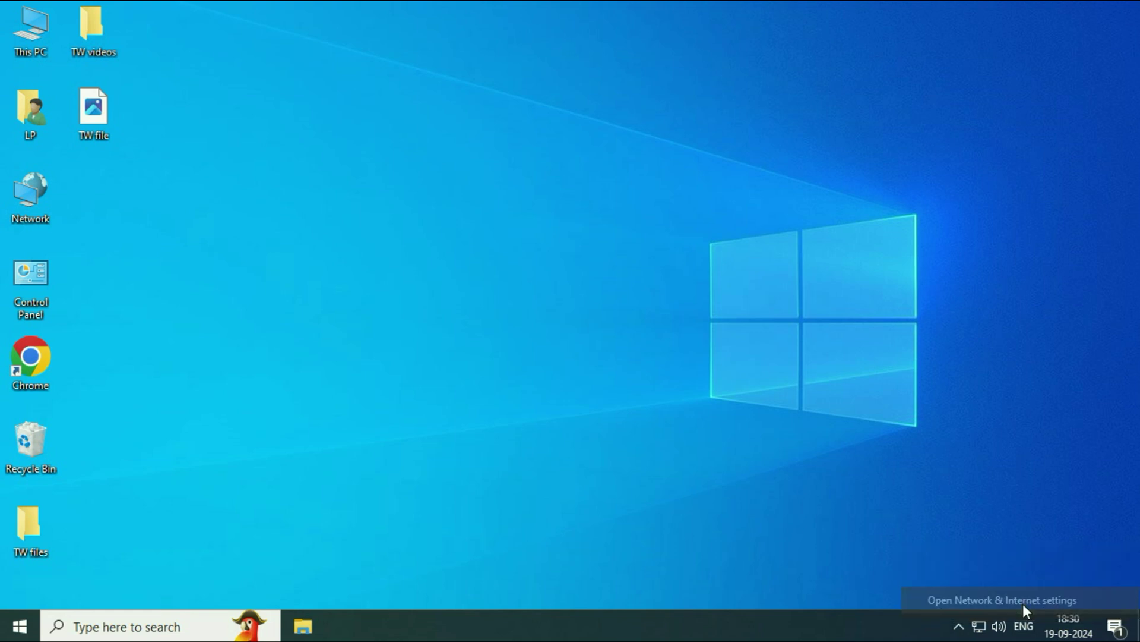
scroll(782, 308, "down", 3)
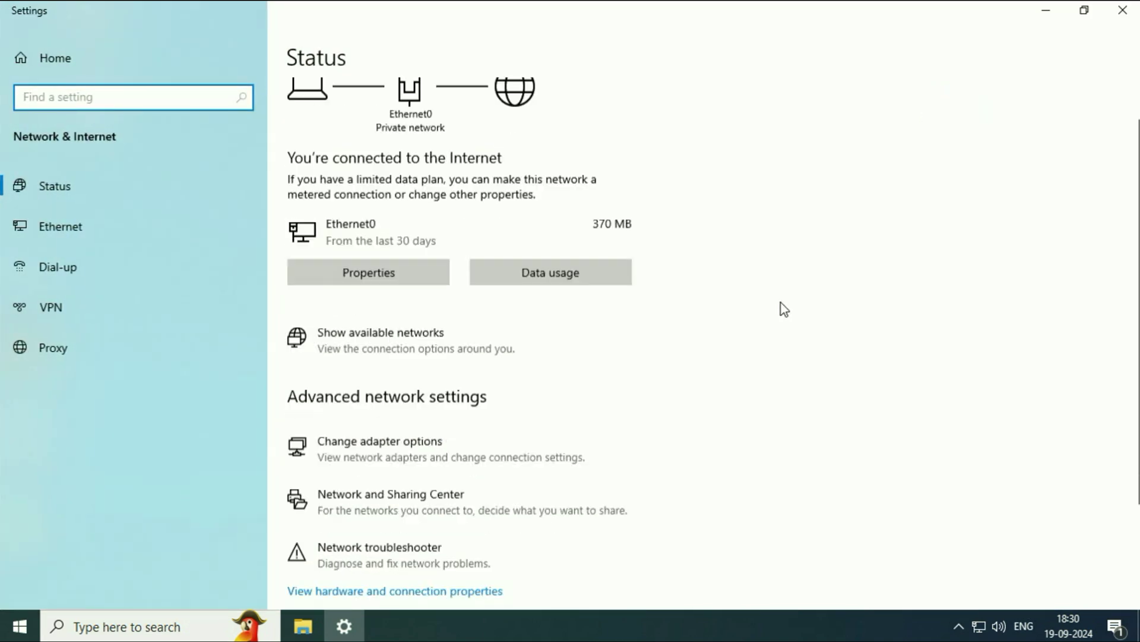
left_click(338, 535)
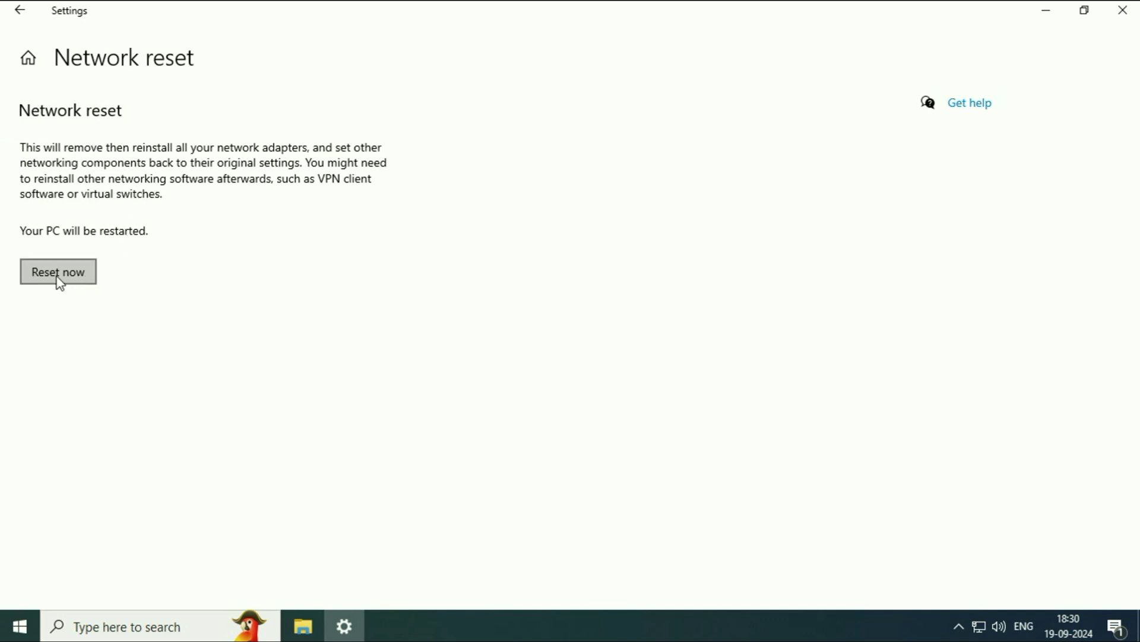
left_click(1112, 20)
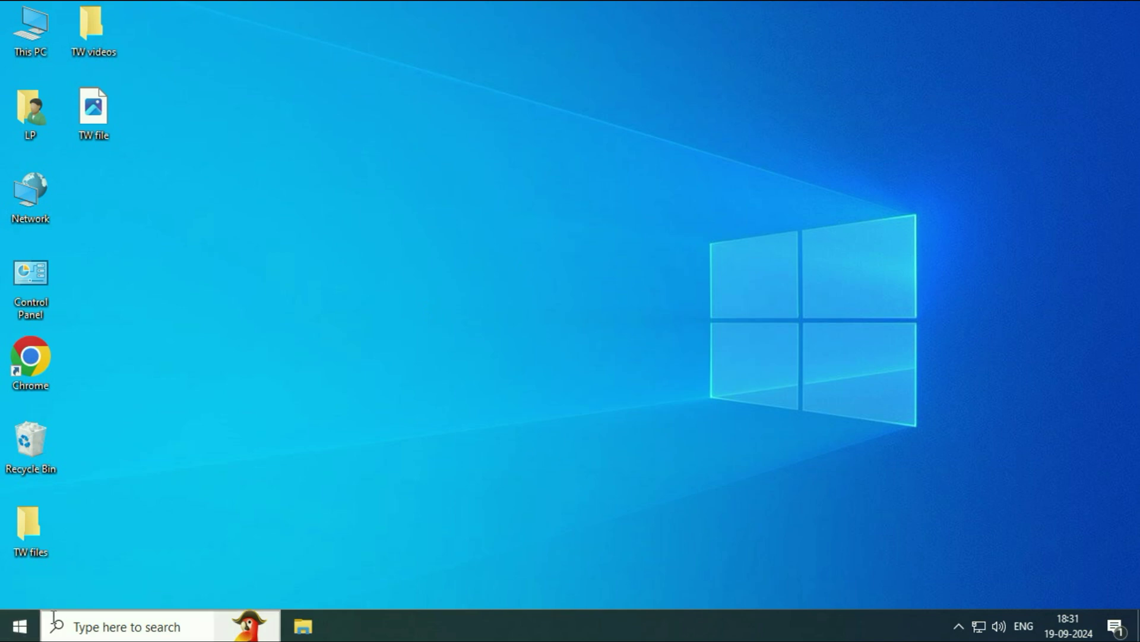
Step: Open Device Manager and expand the Network adapters category
right_click(16, 629)
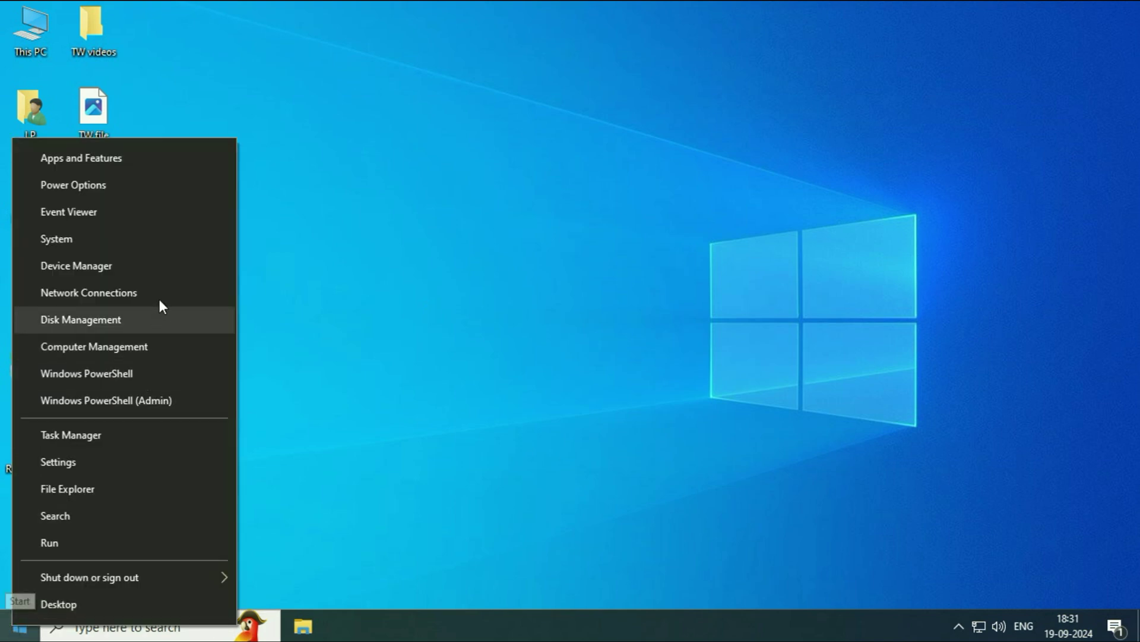
left_click(162, 272)
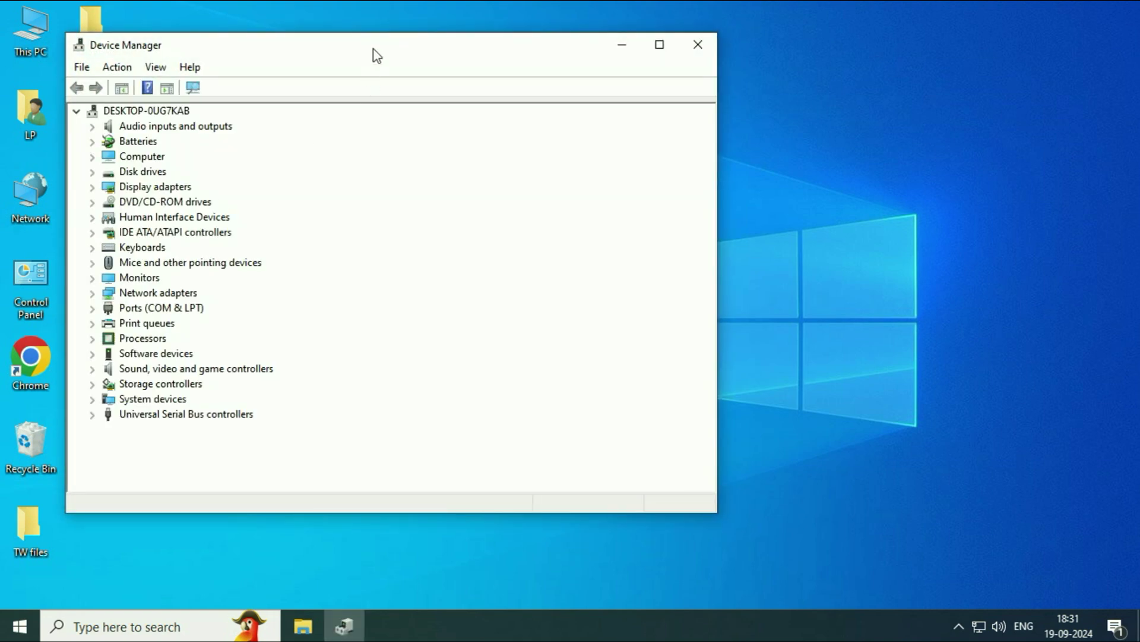
left_click_drag(377, 55, 641, 56)
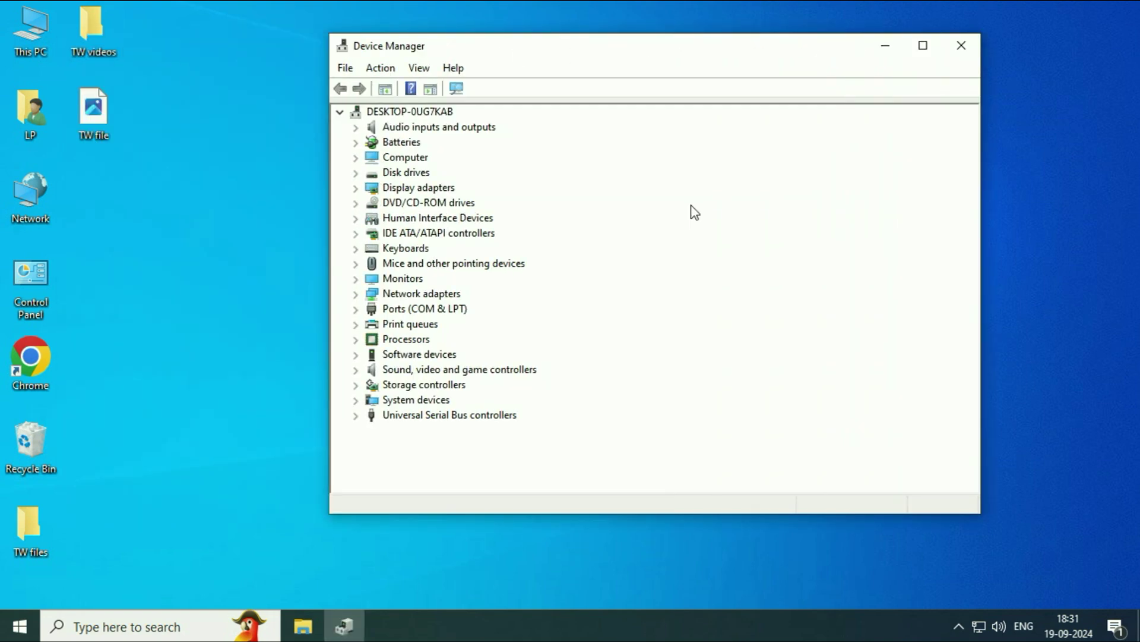
left_click(433, 296)
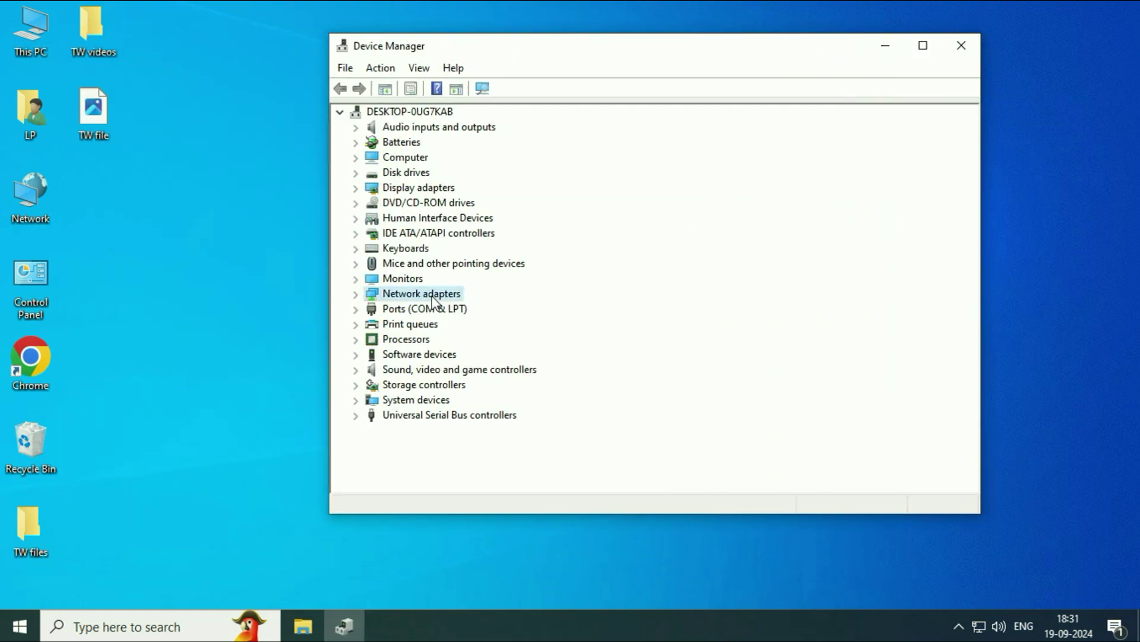
left_click(357, 294)
Step: Update the Intel(R) 82574L Gigabit Network Connection driver by picking the compatible model from the available drivers on the computer
left_click(540, 312)
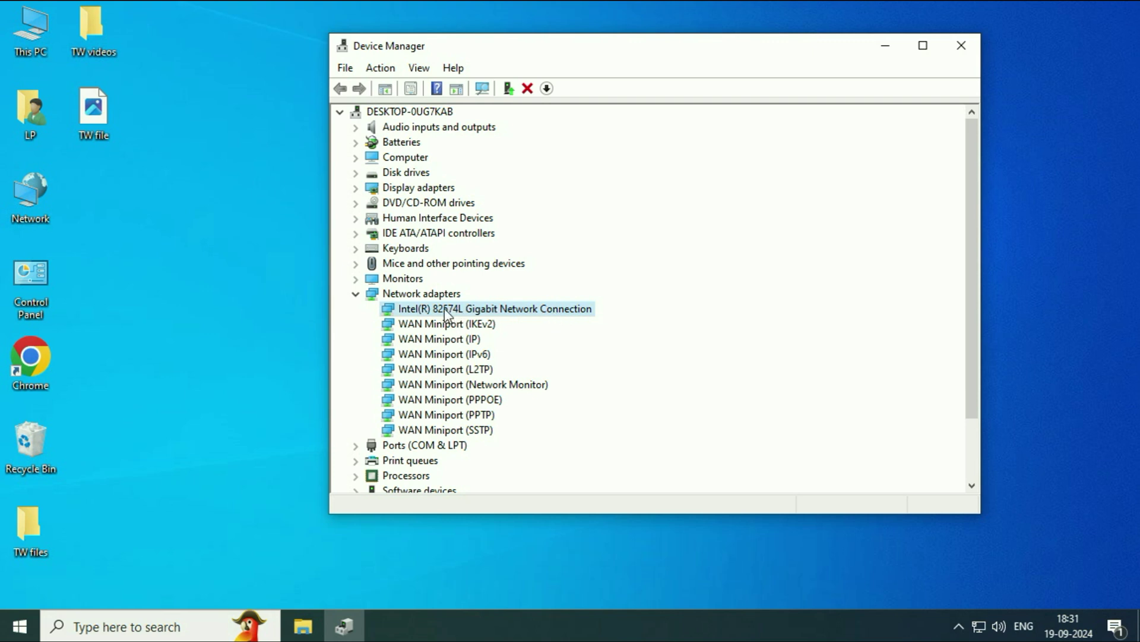
right_click(491, 313)
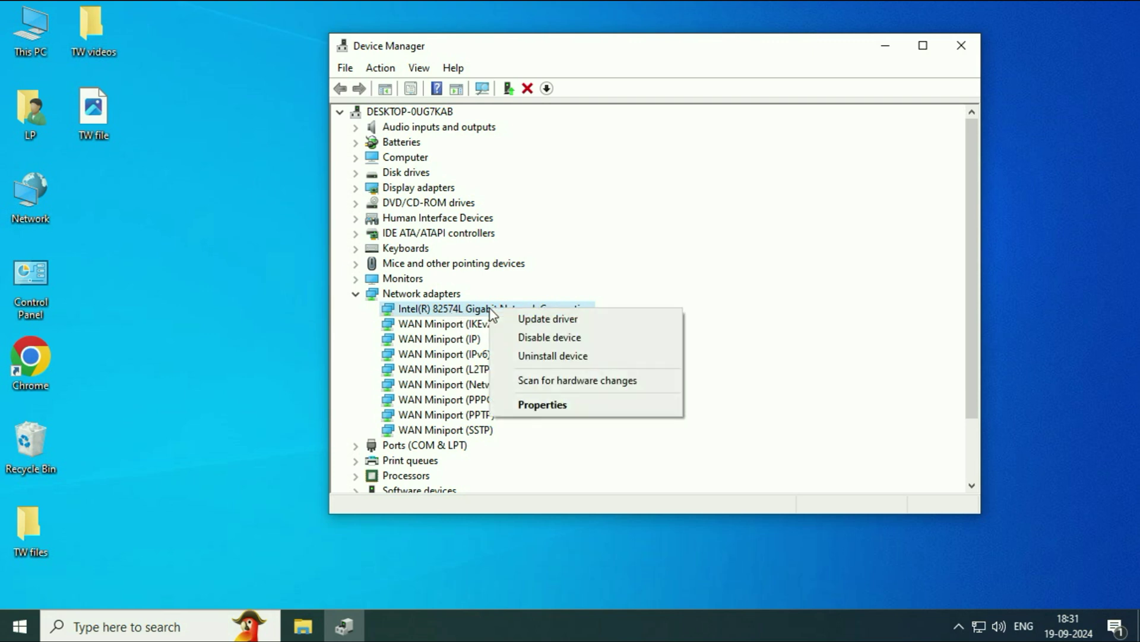
left_click(536, 319)
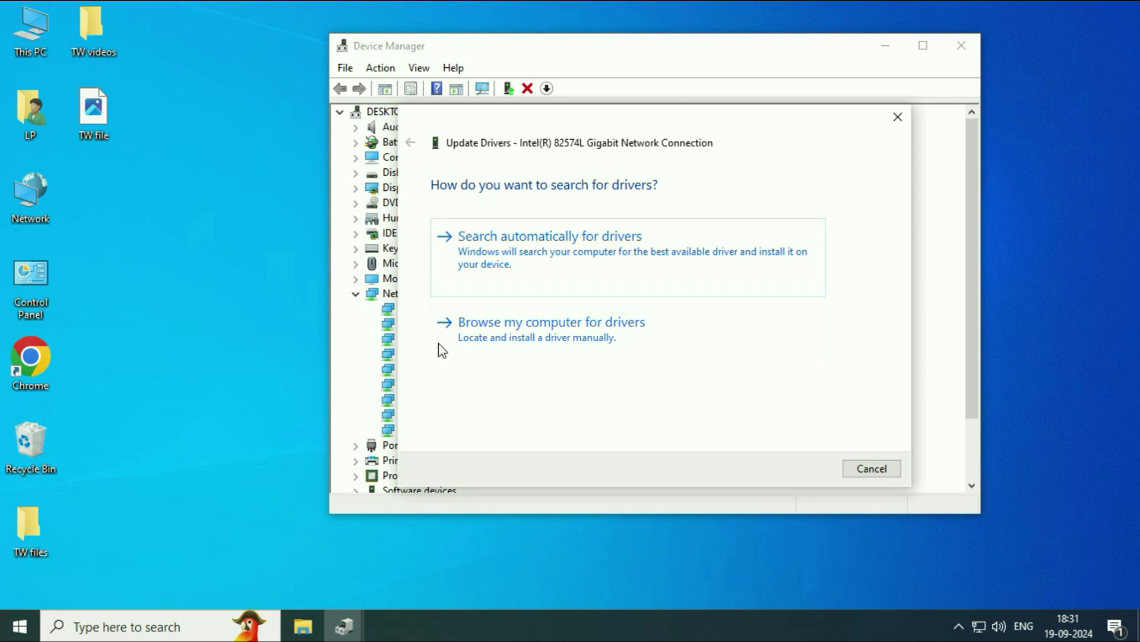
left_click(569, 342)
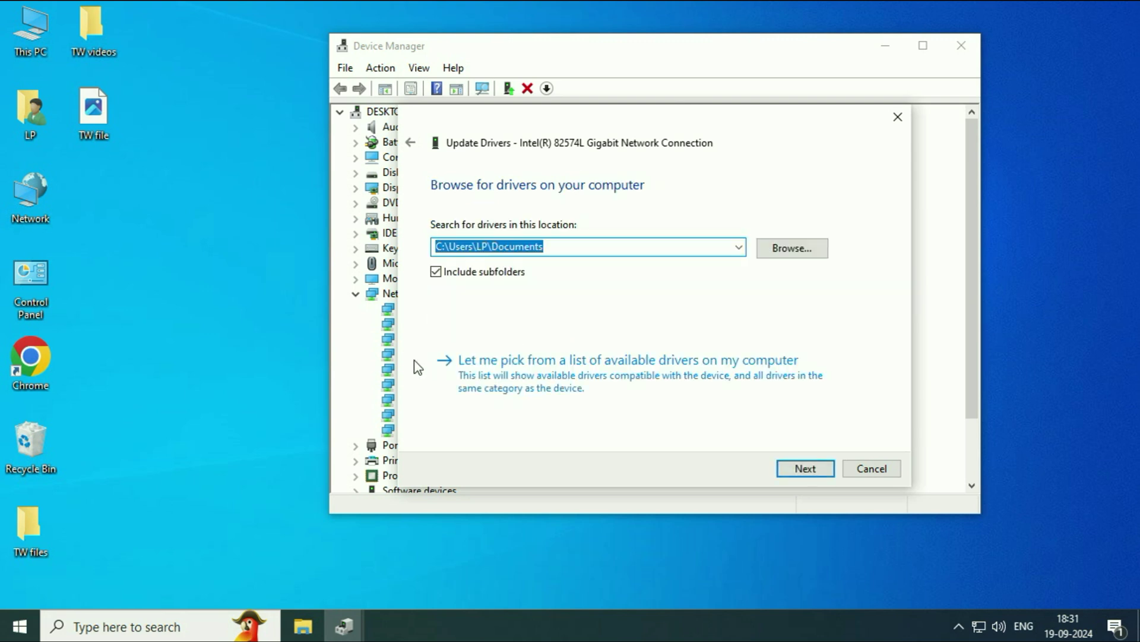
left_click(508, 374)
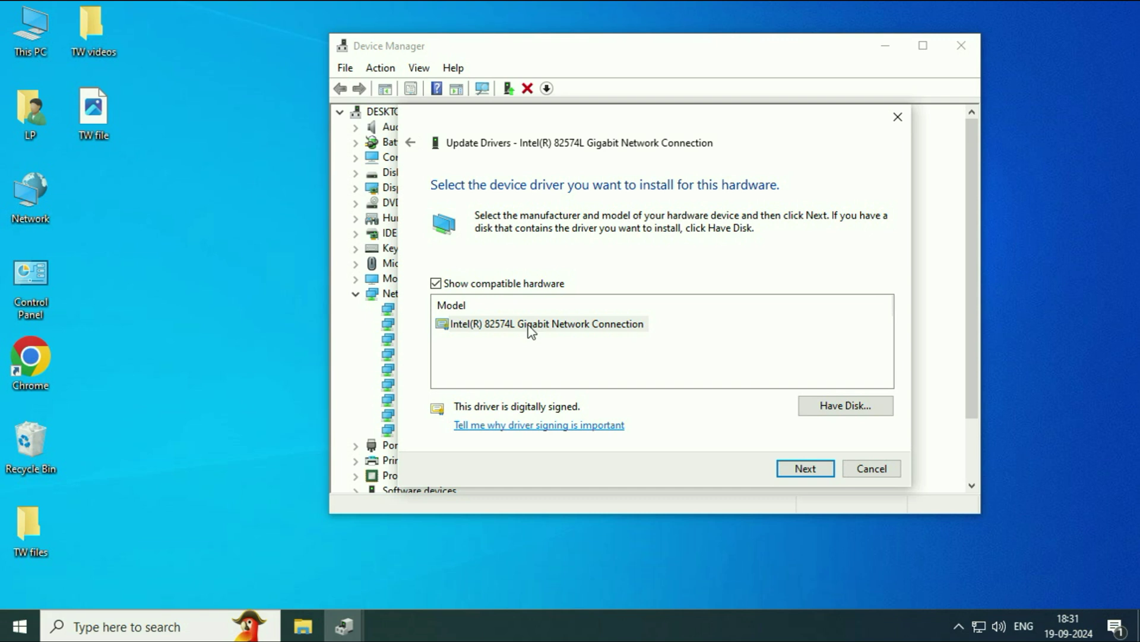
left_click(531, 329)
left_click(805, 469)
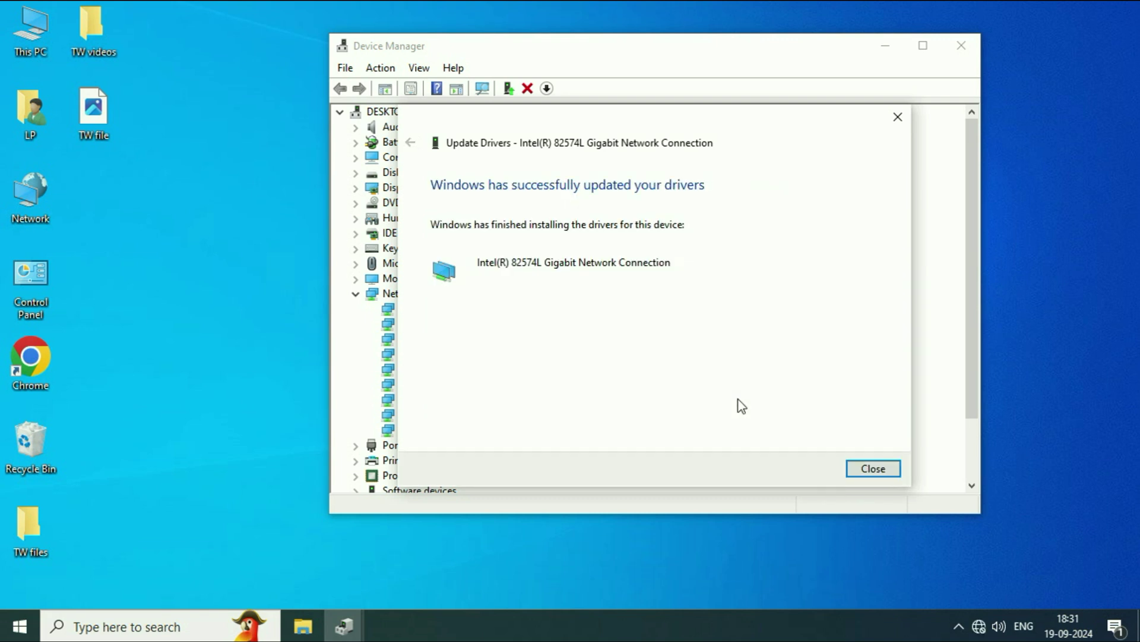
left_click(873, 469)
left_click(967, 51)
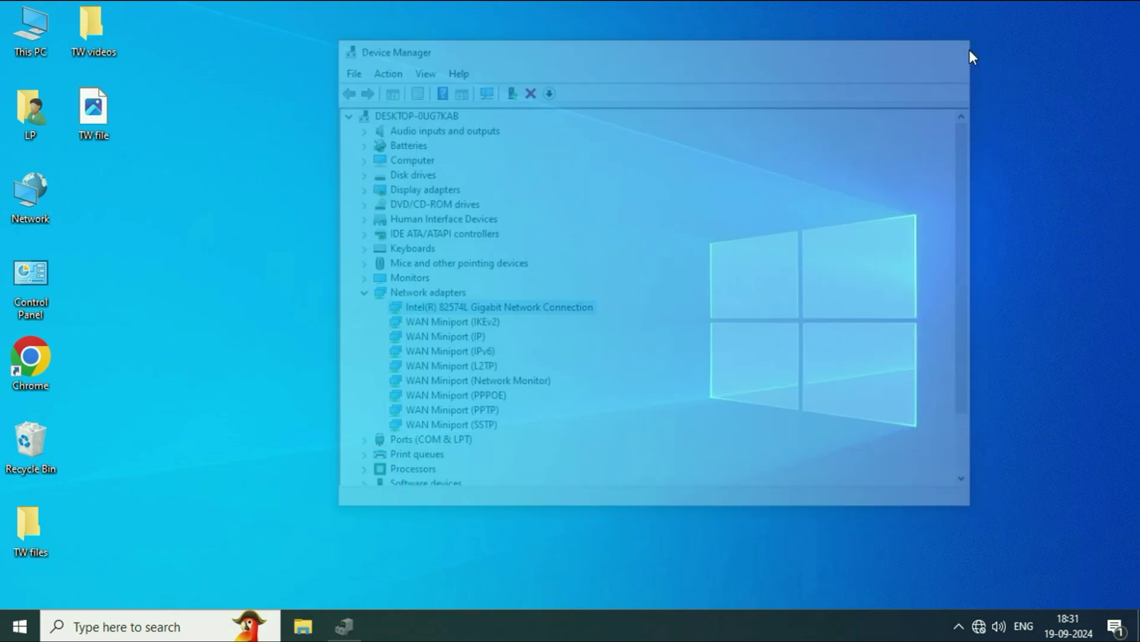